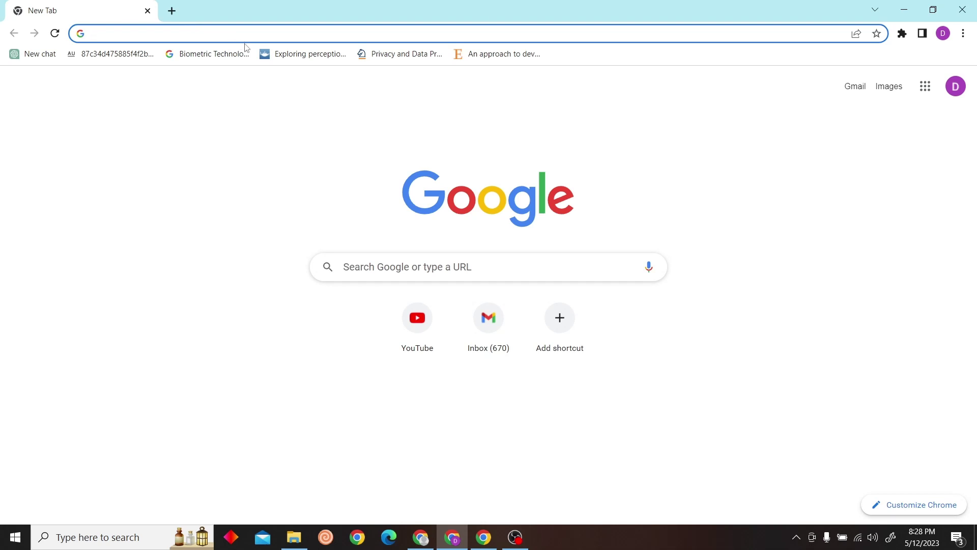
click(285, 37)
text(www.klaviyo.com/)
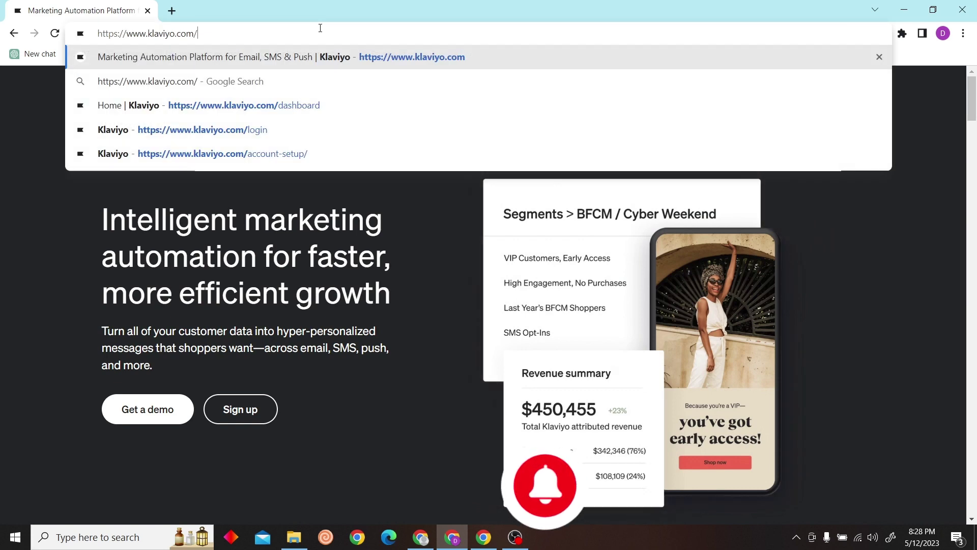
key(Down)
key(Down)
key(Return)
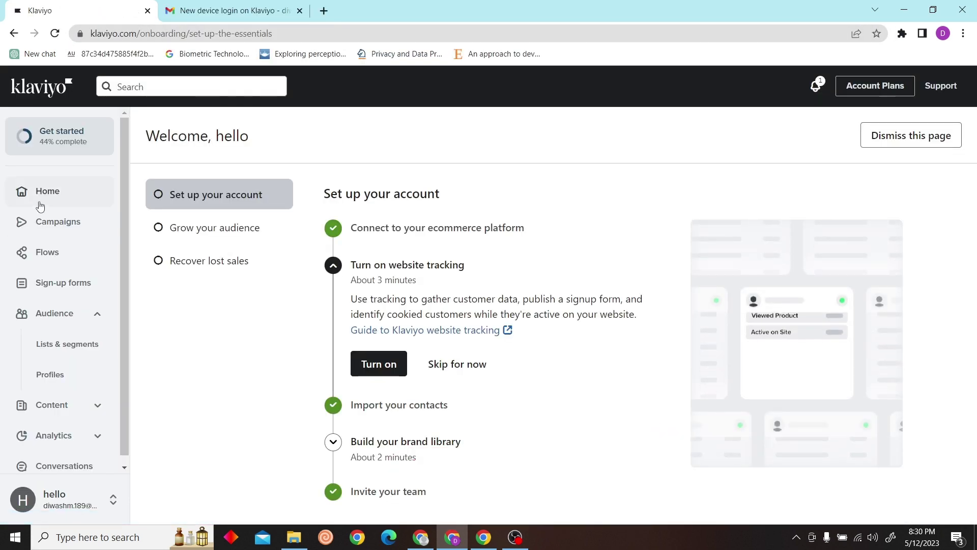
Collapse the Audience sidebar section and go via Home to the Campaigns list.
click(97, 312)
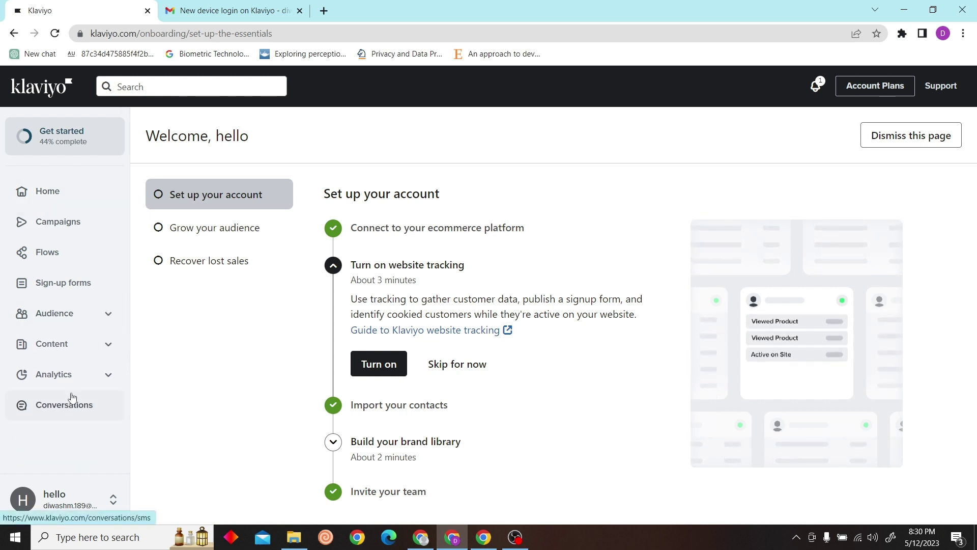
click(64, 200)
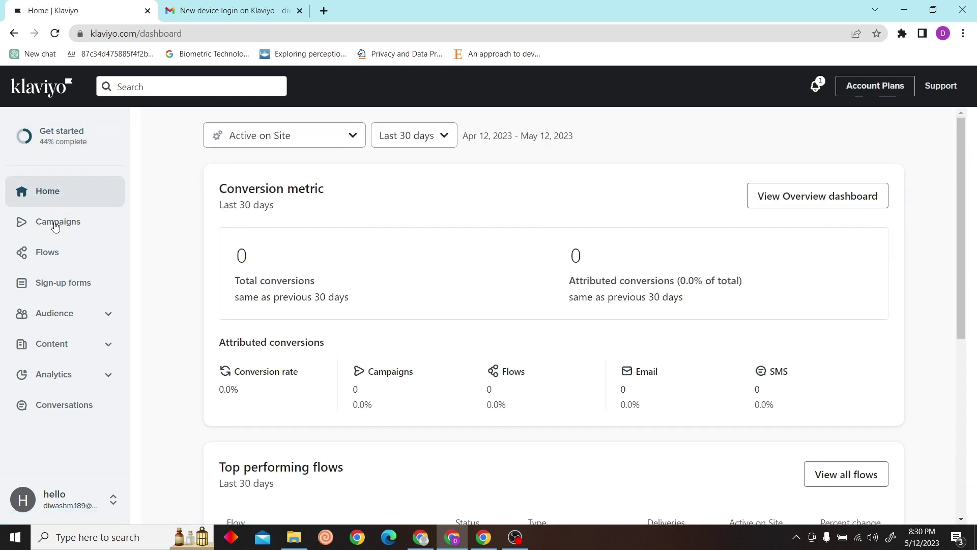
click(55, 226)
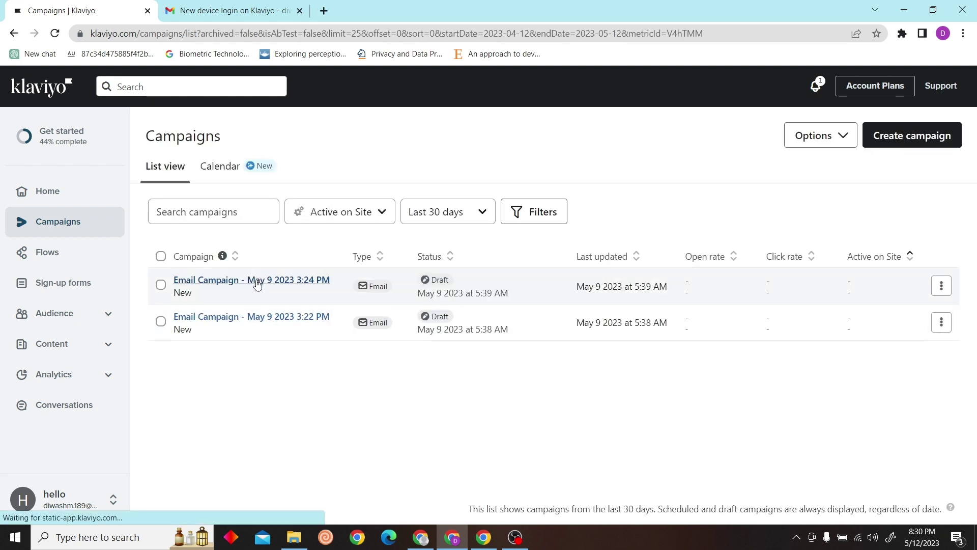
Open the May 9, 2023 3:24 PM draft email campaign.
click(258, 284)
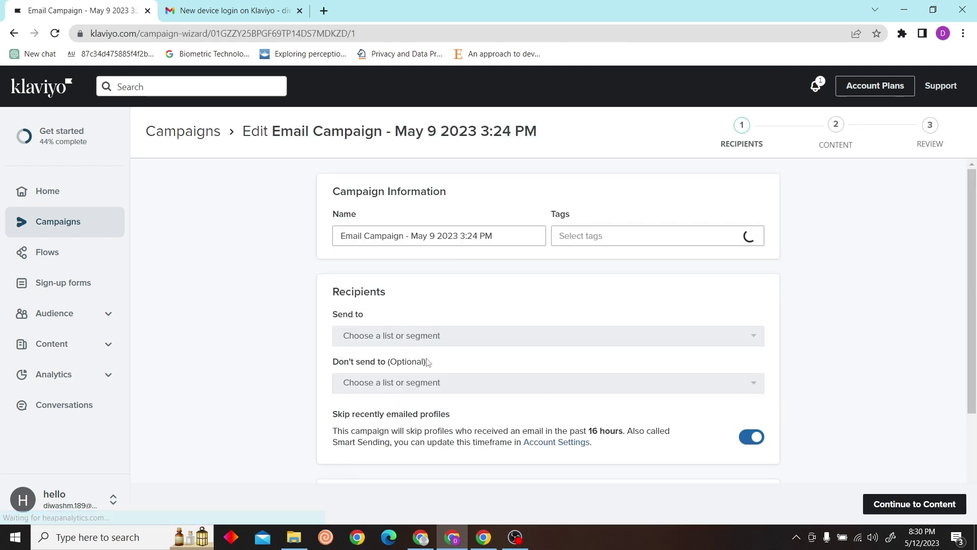
scroll(428, 363, down, 1)
scroll(428, 363, down, 1)
scroll(427, 362, up, 2)
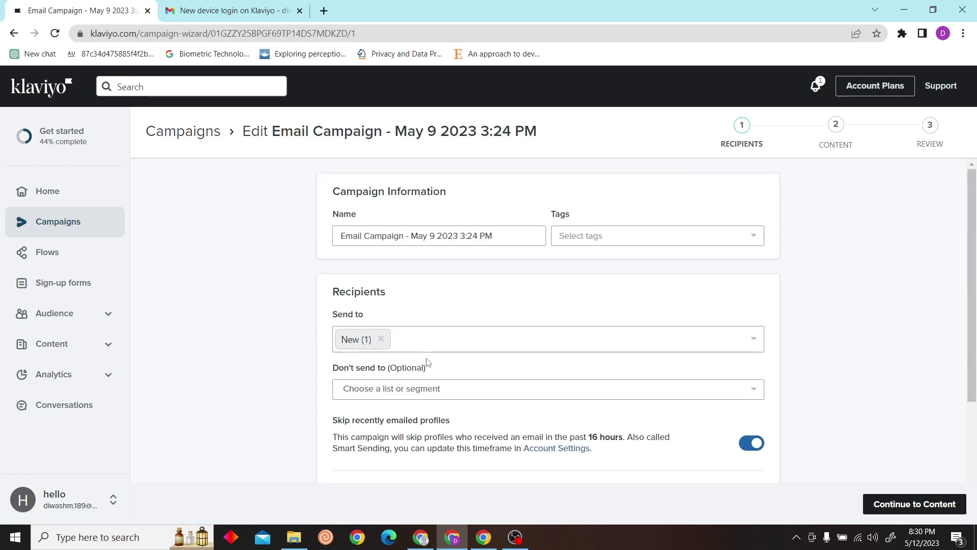
scroll(500, 404, down, 2)
scroll(499, 403, up, 2)
scroll(500, 402, down, 2)
scroll(500, 399, up, 2)
scroll(499, 399, up, 1)
scroll(283, 348, down, 2)
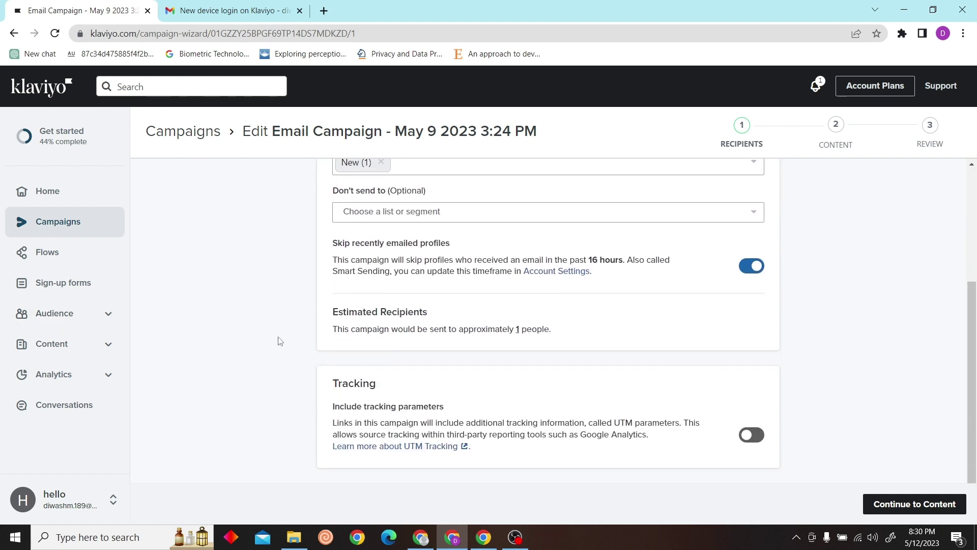
scroll(302, 340, up, 1)
scroll(437, 322, down, 1)
Move from the campaign's recipients and tracking settings on to its email content.
click(878, 504)
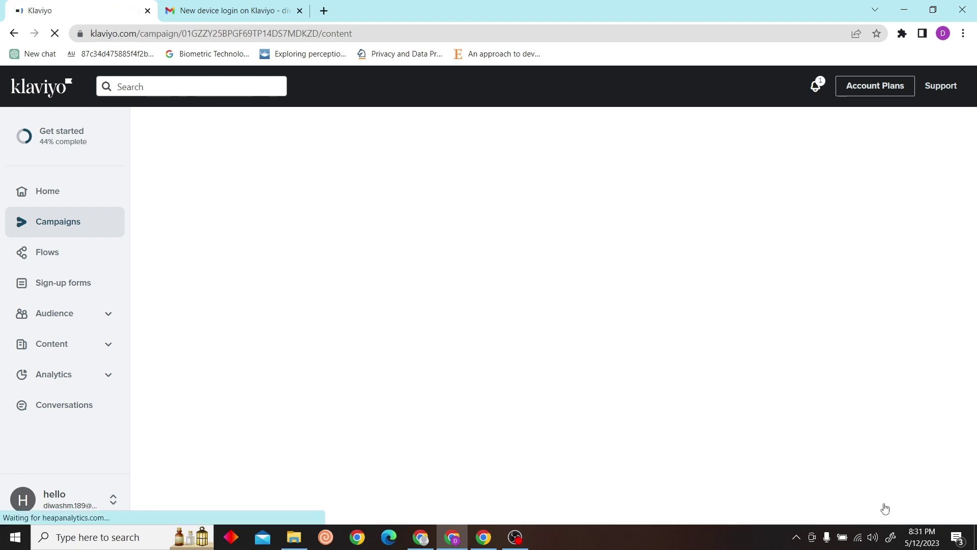
scroll(433, 312, down, 1)
scroll(433, 312, up, 1)
scroll(433, 313, down, 1)
scroll(688, 436, up, 1)
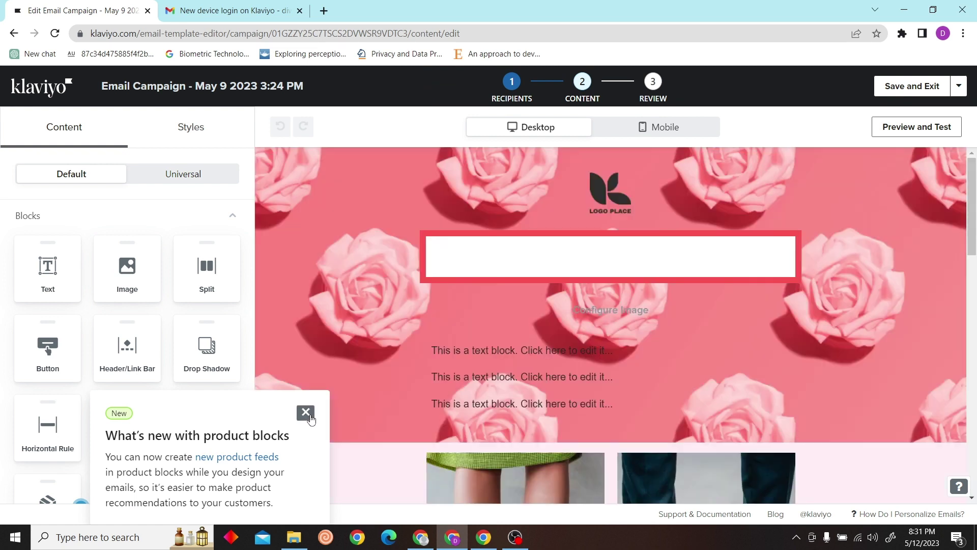
Dismiss the What's new announcement and select the first text block below the image.
click(306, 412)
scroll(566, 375, down, 1)
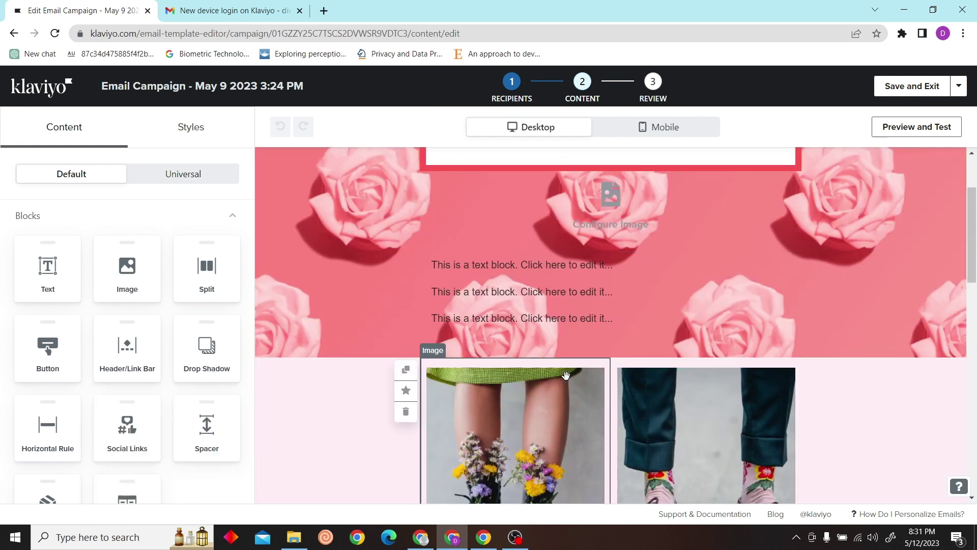
scroll(542, 376, up, 2)
click(503, 378)
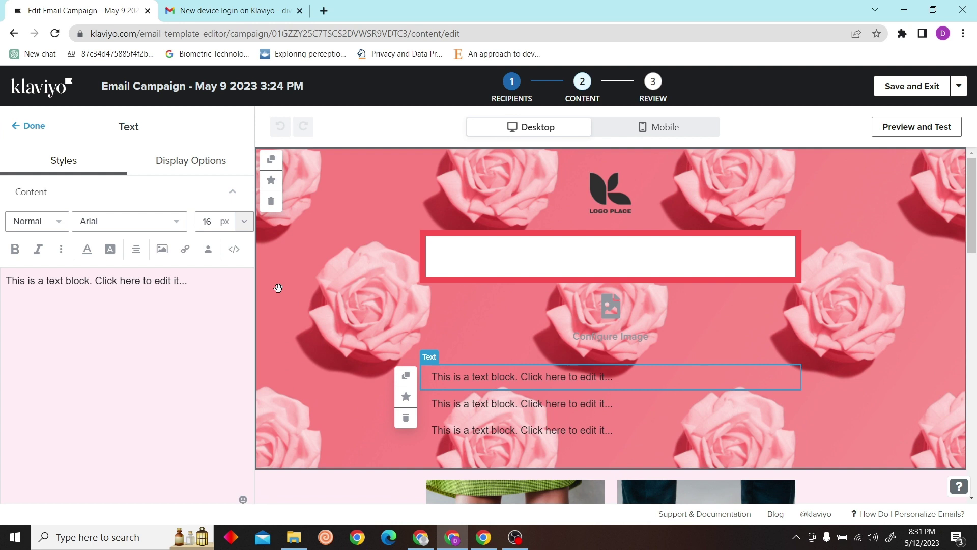
Switch the first text block to source-code view and delete its existing text.
click(234, 249)
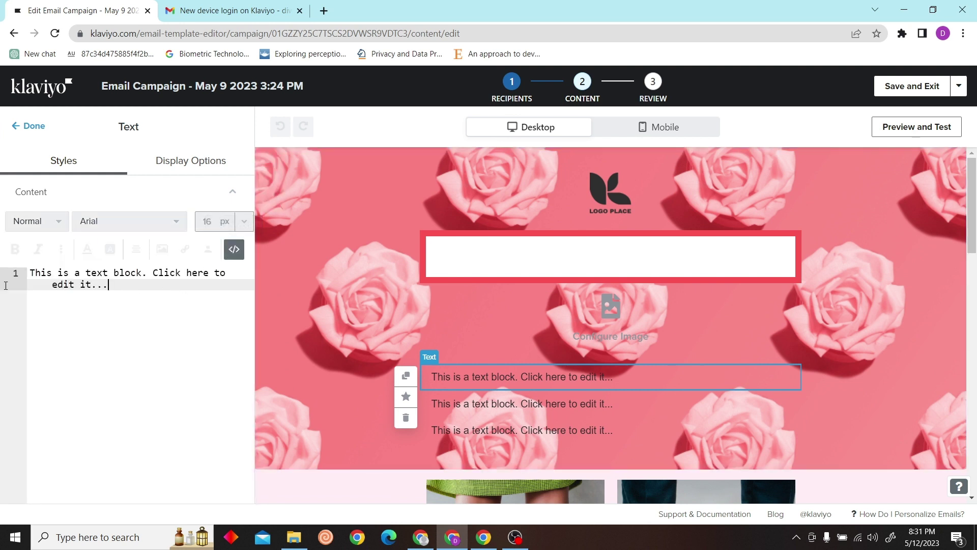
drag(111, 284, 1, 279)
key(BackSpace)
text(*Enter)
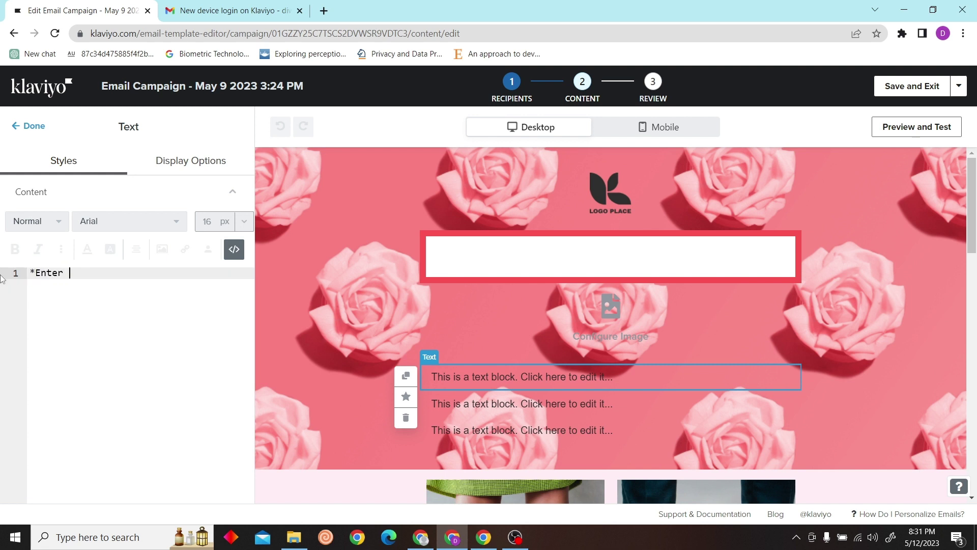
text(Embed Code**)
Enter the '*Enter Embed Code**' placeholder line and apply it to the block.
key(Return)
key(shift+Up)
click(72, 347)
scroll(72, 347, down, 5)
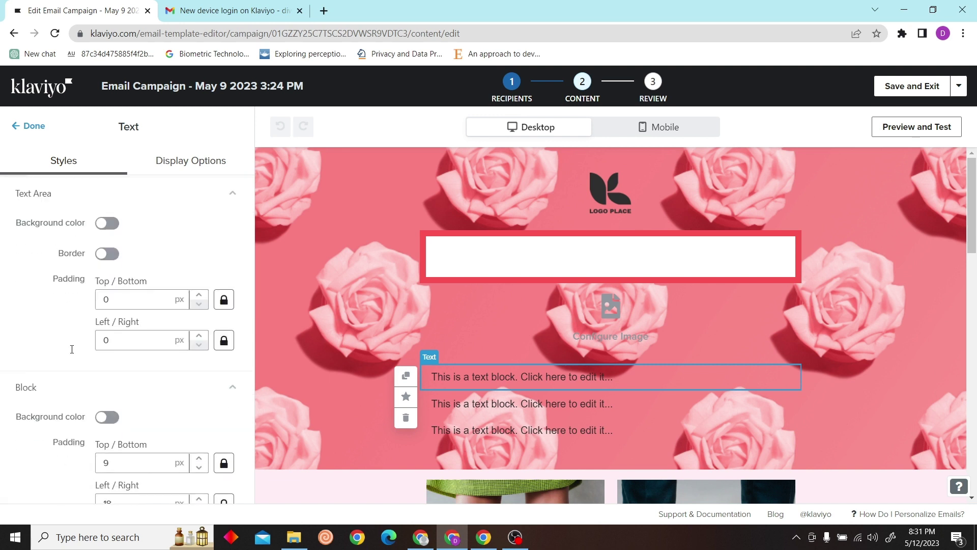
scroll(72, 352, up, 2)
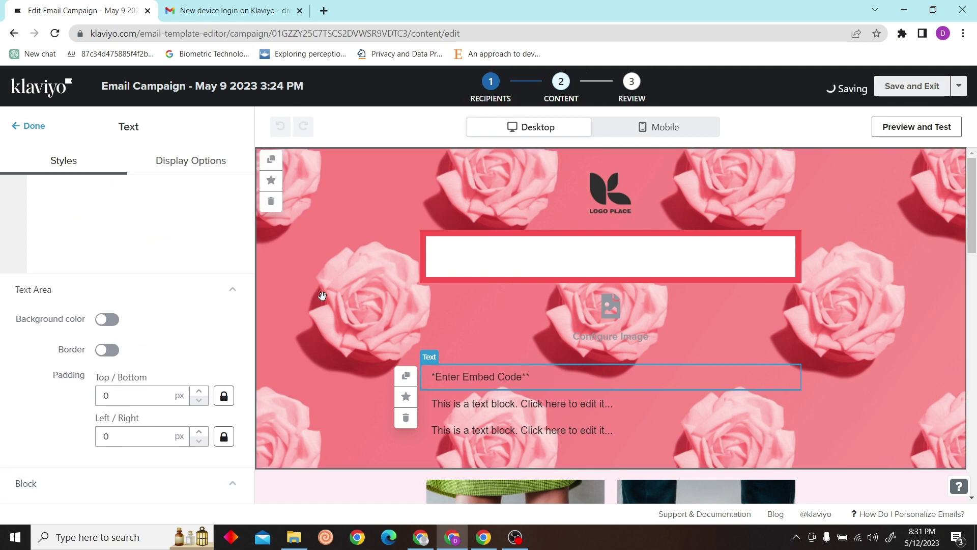